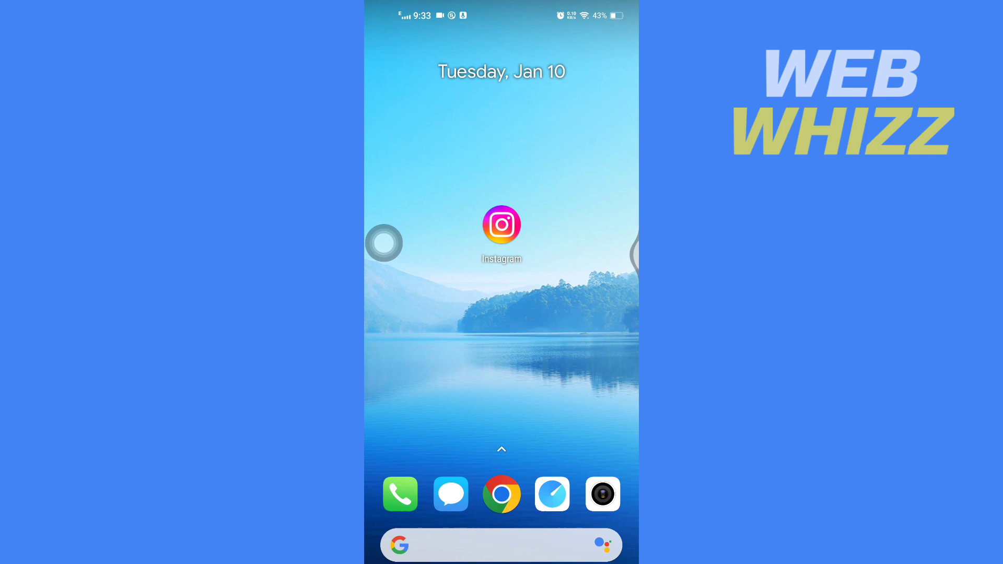
- From your profile's menu, reach Instagram Settings and search them for 'download'
{"action": "left_click", "coordinate": [502, 225]}
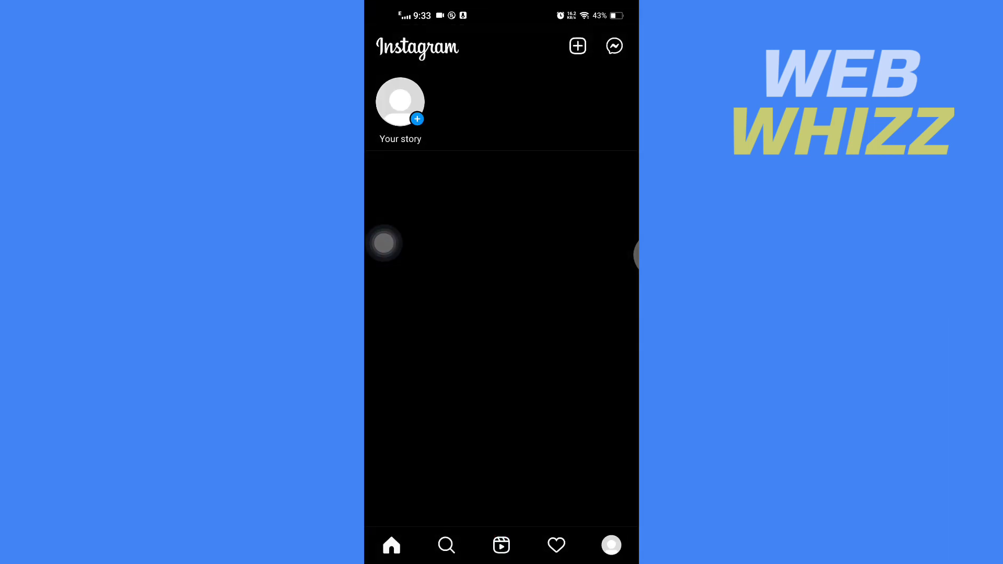
{"action": "left_click", "coordinate": [611, 545]}
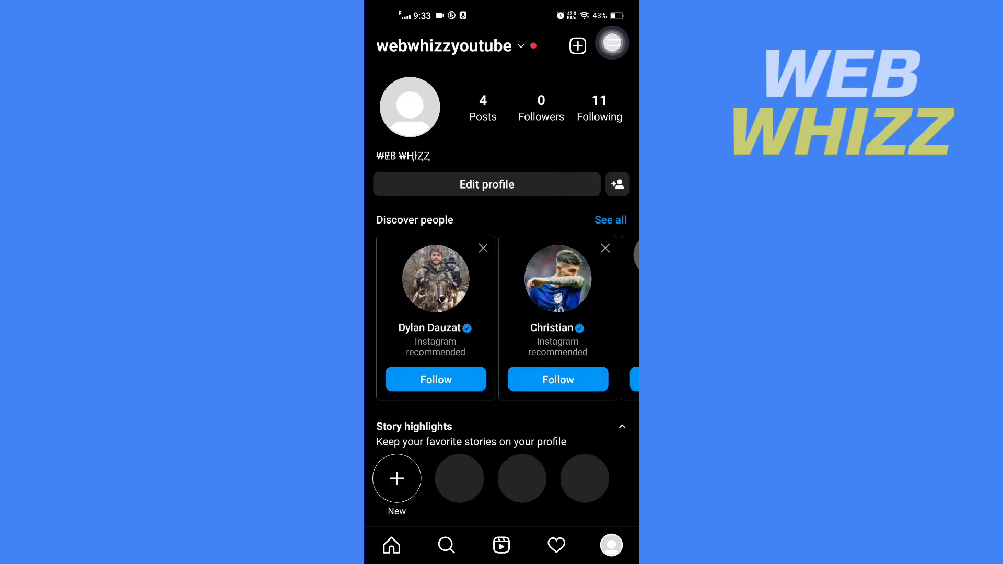
{"action": "left_click", "coordinate": [613, 45]}
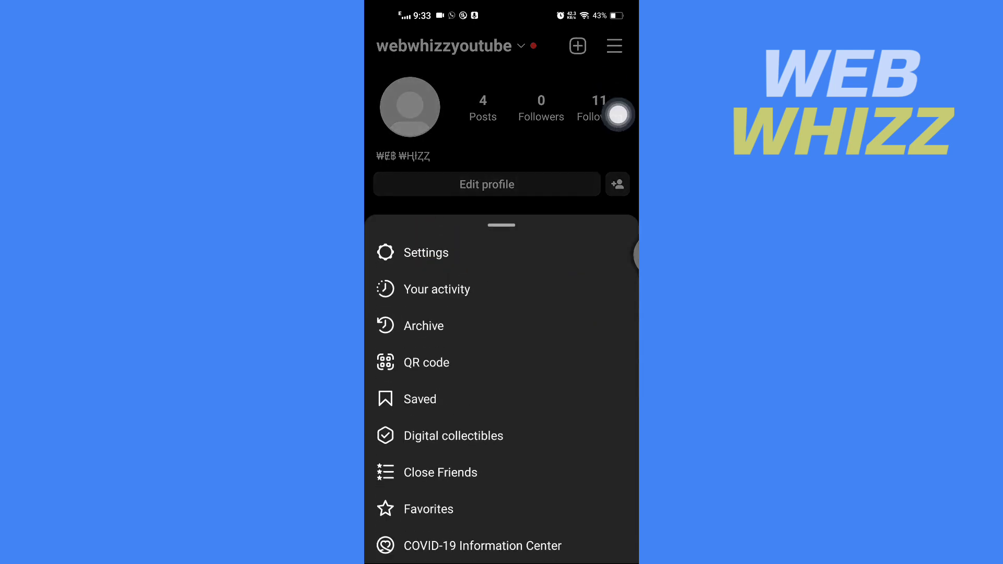
{"action": "left_click", "coordinate": [605, 256]}
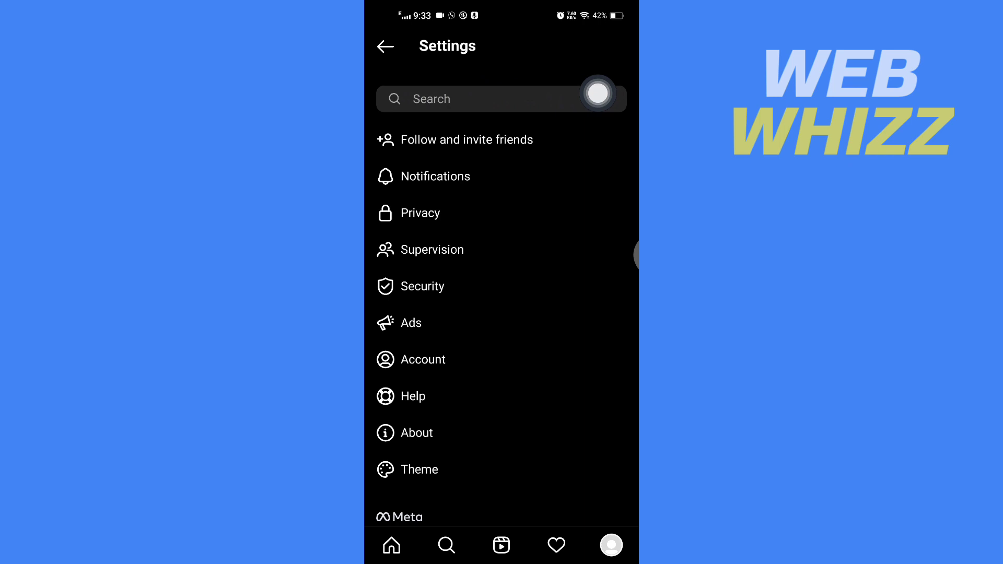
{"action": "left_click", "coordinate": [618, 94]}
{"action": "type", "text": "download"}
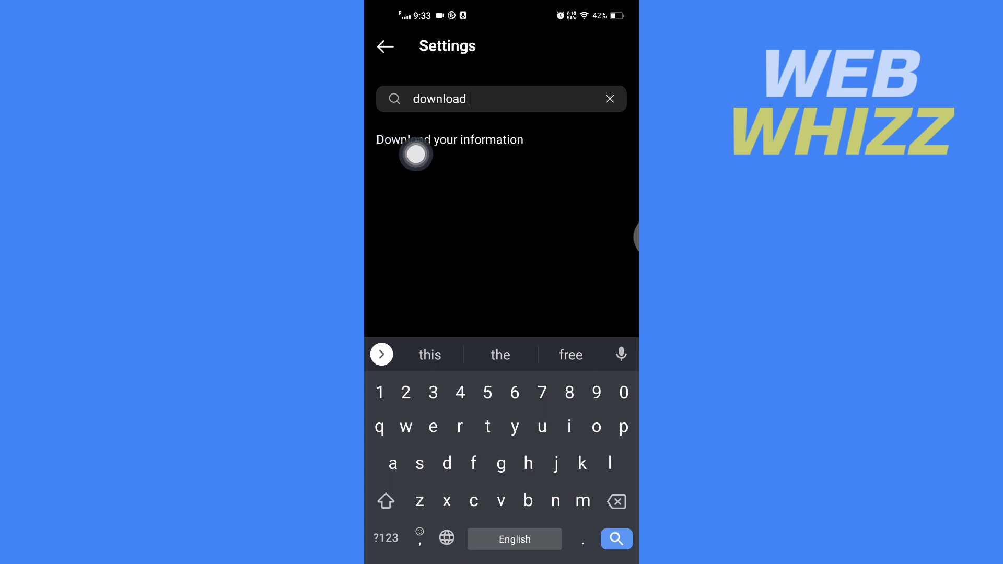
- Submit a Request download for your account information and finish back on the profile
{"action": "left_click", "coordinate": [619, 139]}
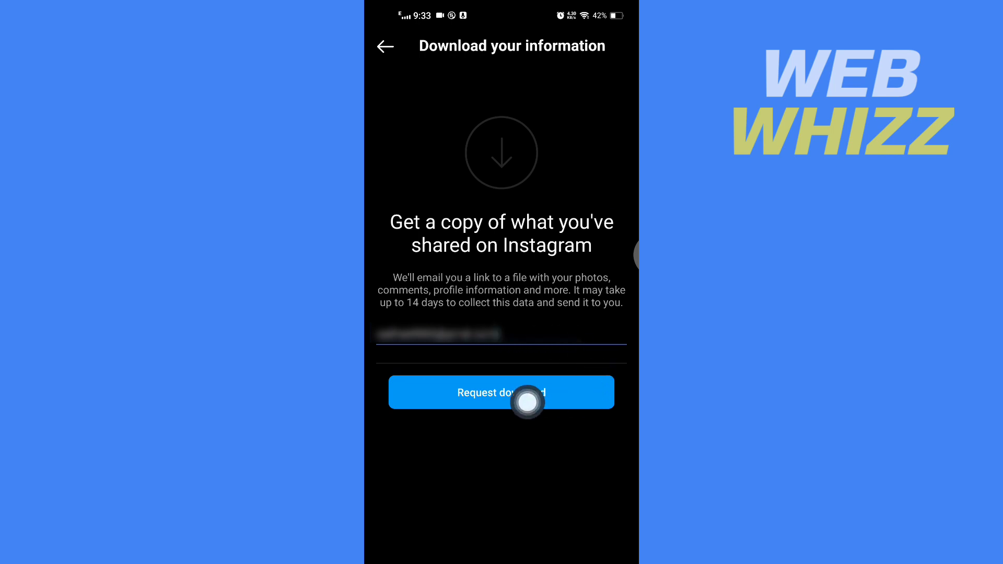
{"action": "left_click", "coordinate": [610, 401]}
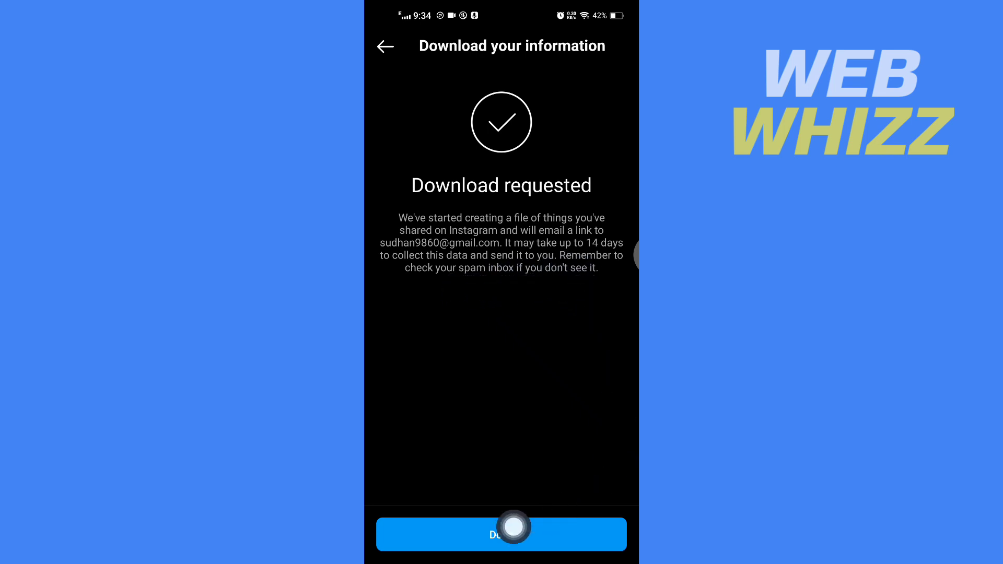
{"action": "left_click", "coordinate": [580, 541]}
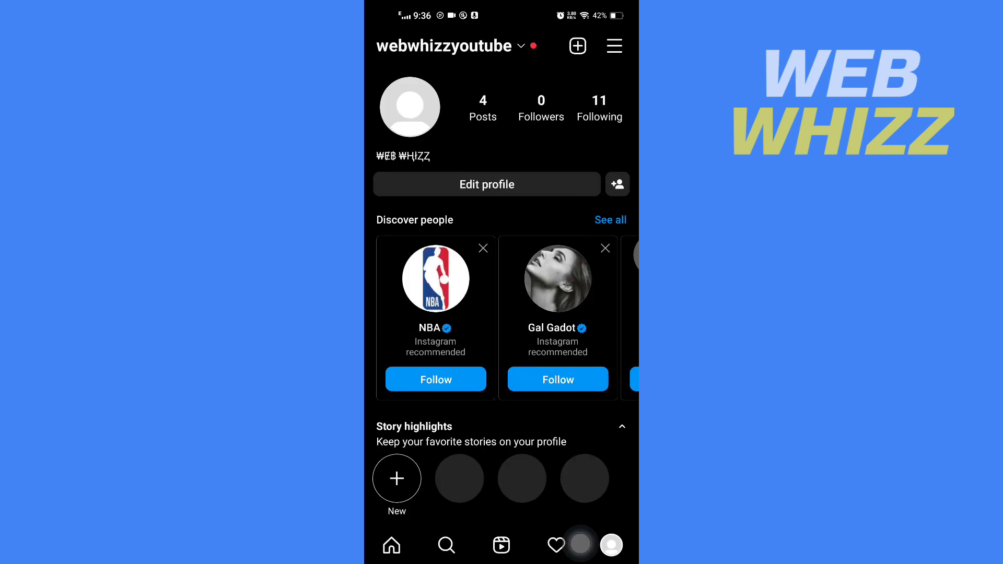
- Switch to Gmail and follow the Download information link in the Instagram email
{"action": "left_click_drag", "start_coordinate": [580, 545], "coordinate": [580, 545]}
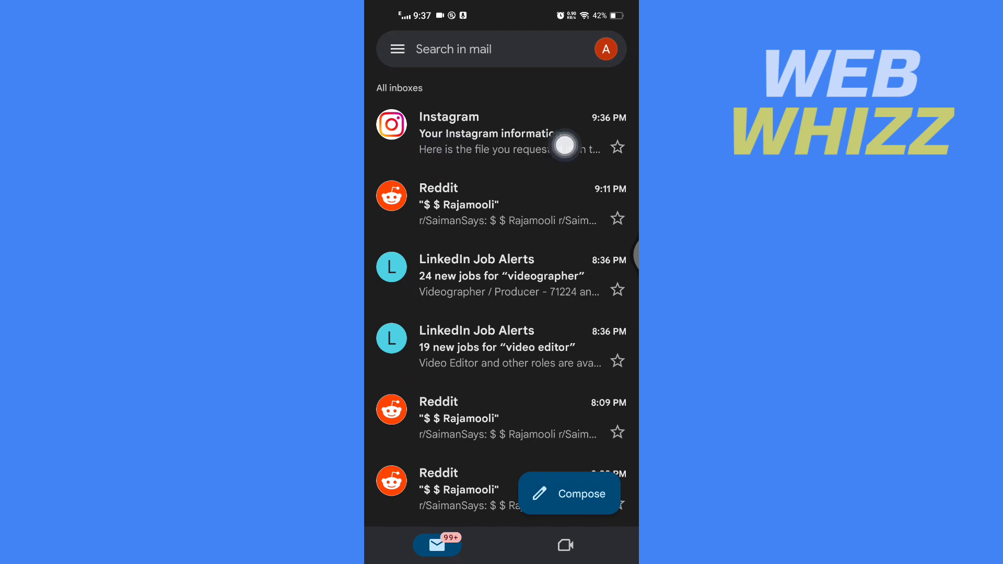
{"action": "left_click", "coordinate": [619, 145]}
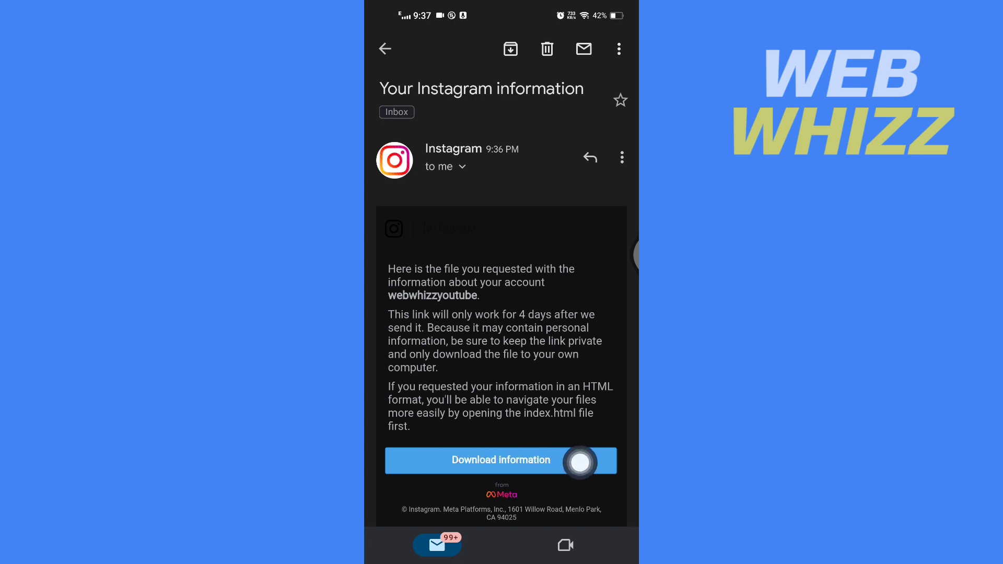
{"action": "left_click", "coordinate": [618, 463]}
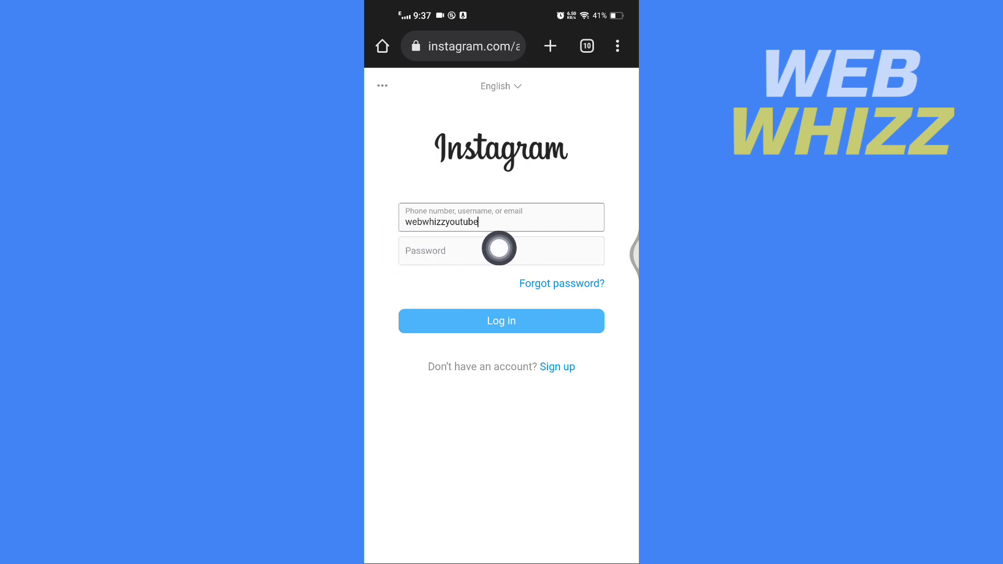
- Log in to Instagram in Chrome, declining to save the login info
{"action": "left_click", "coordinate": [618, 316]}
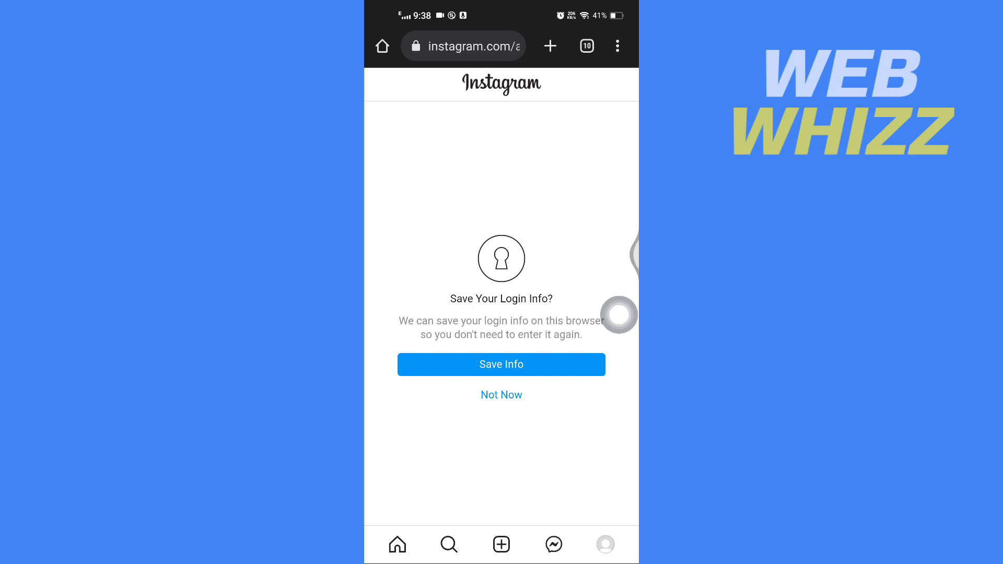
{"action": "left_click", "coordinate": [501, 395]}
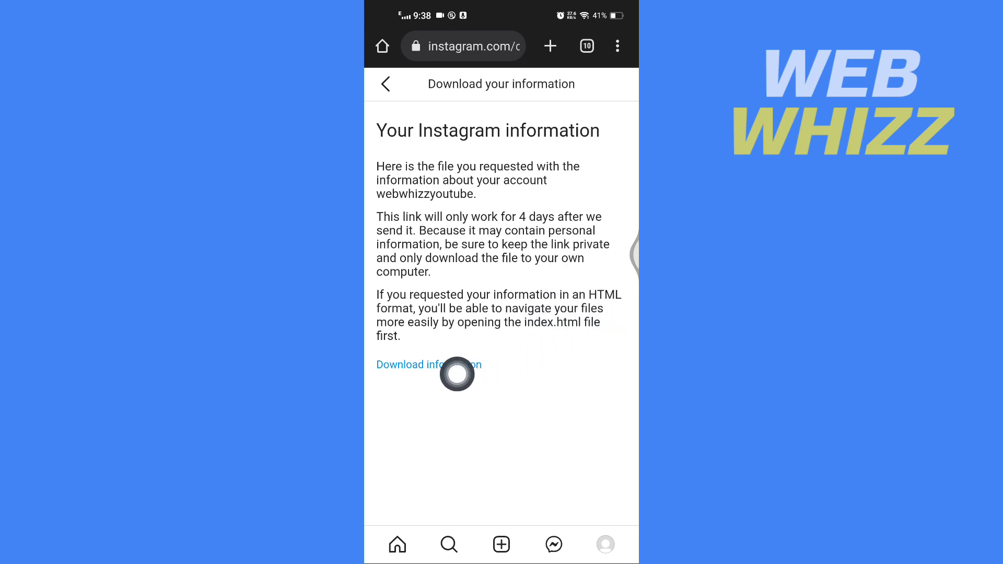
- Download the information zip, verify it in Chrome's Downloads list, then launch the Play Store
{"action": "left_click", "coordinate": [396, 367]}
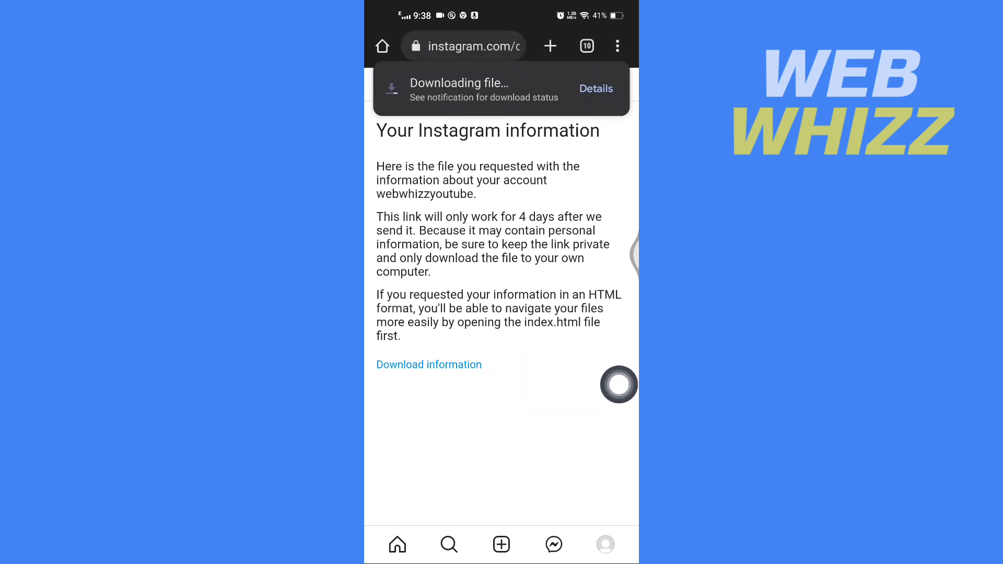
{"action": "left_click", "coordinate": [617, 45]}
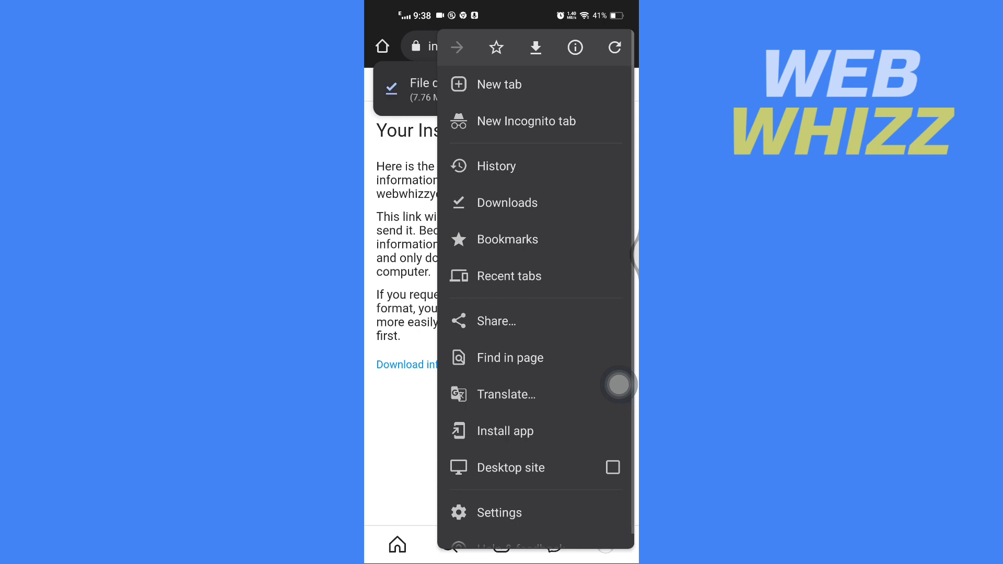
{"action": "left_click", "coordinate": [508, 202]}
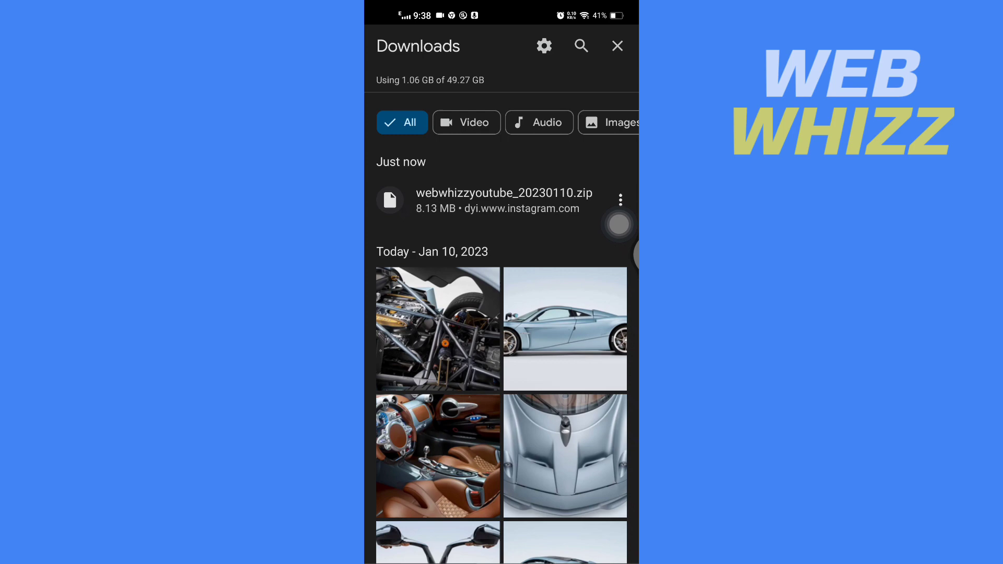
{"action": "key", "text": "super"}
{"action": "left_click", "coordinate": [401, 143]}
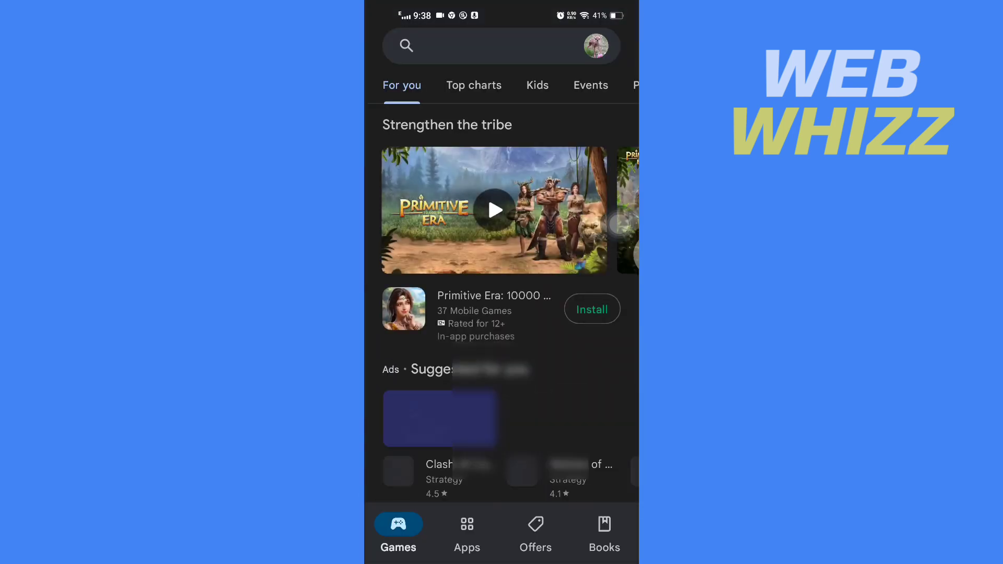
- Search the Play Store for 'zip extractor' and load the results
{"action": "left_click", "coordinate": [490, 45]}
{"action": "type", "text": "z"}
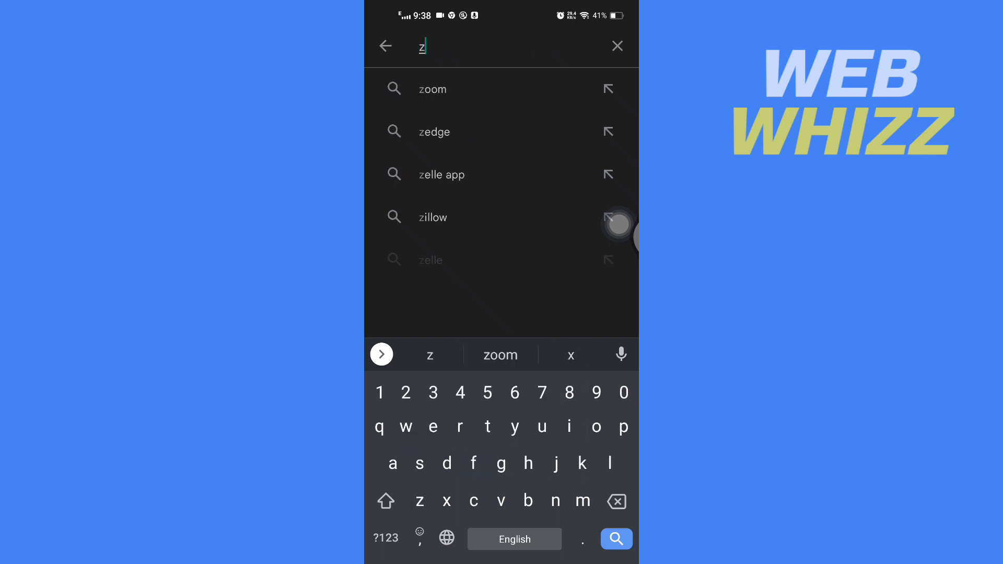
{"action": "type", "text": "ip"}
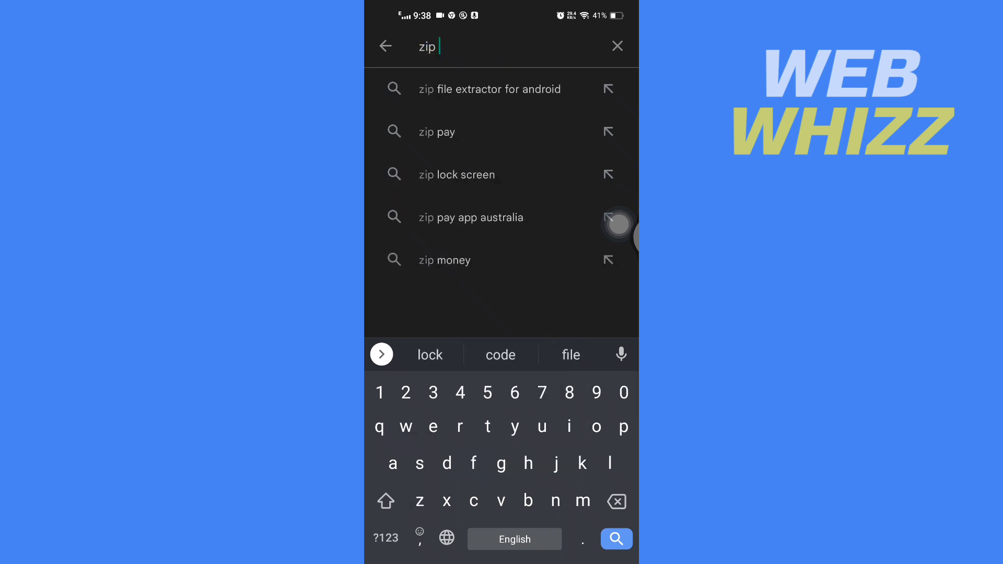
{"action": "type", "text": " e"}
{"action": "left_click", "coordinate": [450, 88]}
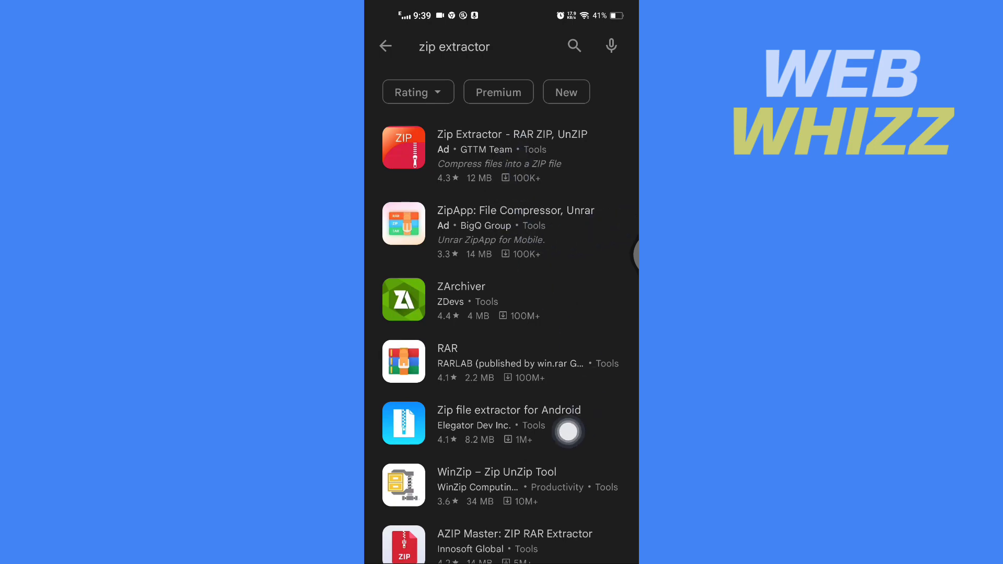
- Return to Chrome's Downloads, open the Instagram zip and browse into its personal_information folder
{"action": "left_click", "coordinate": [619, 243]}
{"action": "left_click_drag", "start_coordinate": [439, 314], "coordinate": [564, 314]}
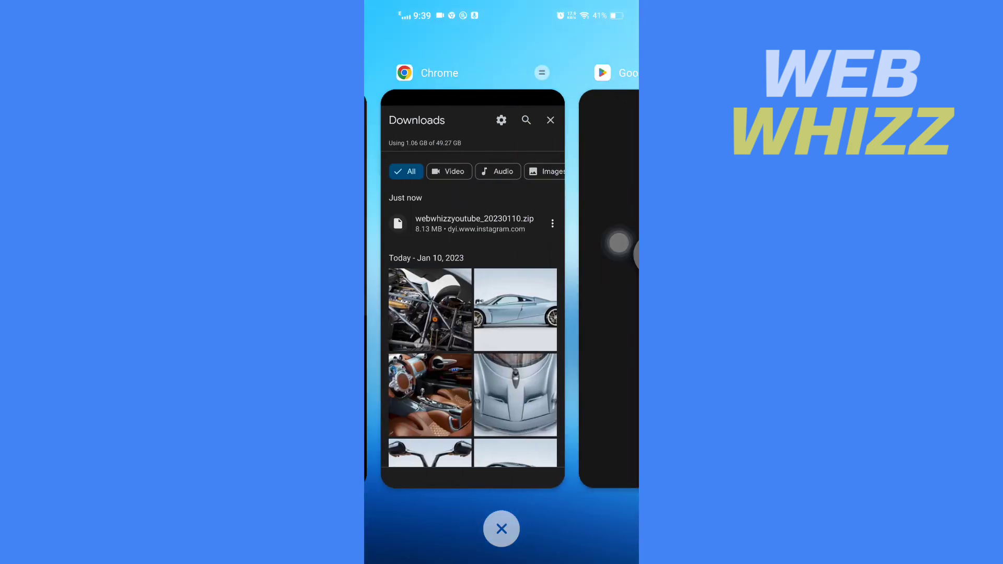
{"action": "left_click", "coordinate": [471, 290]}
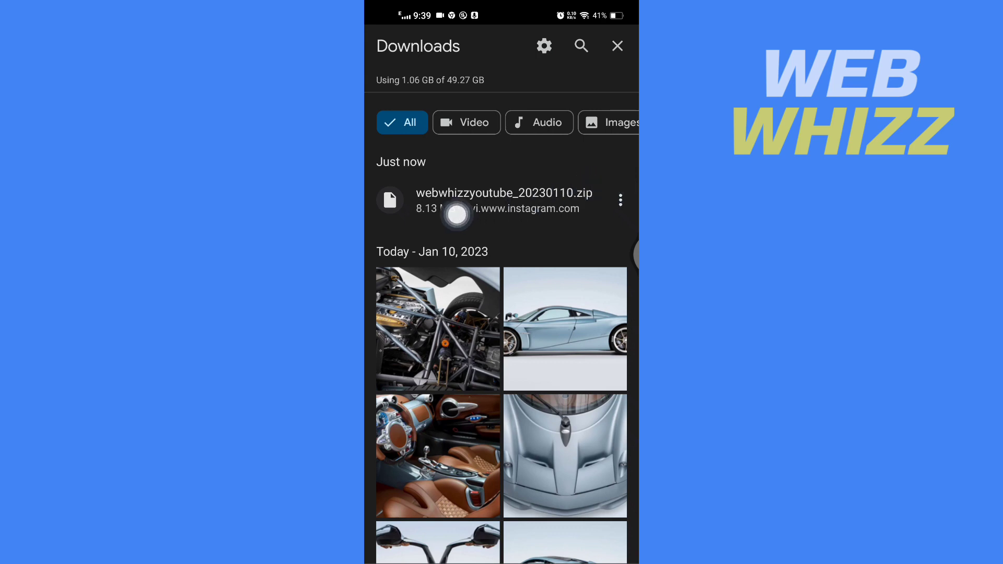
{"action": "left_click", "coordinate": [618, 210]}
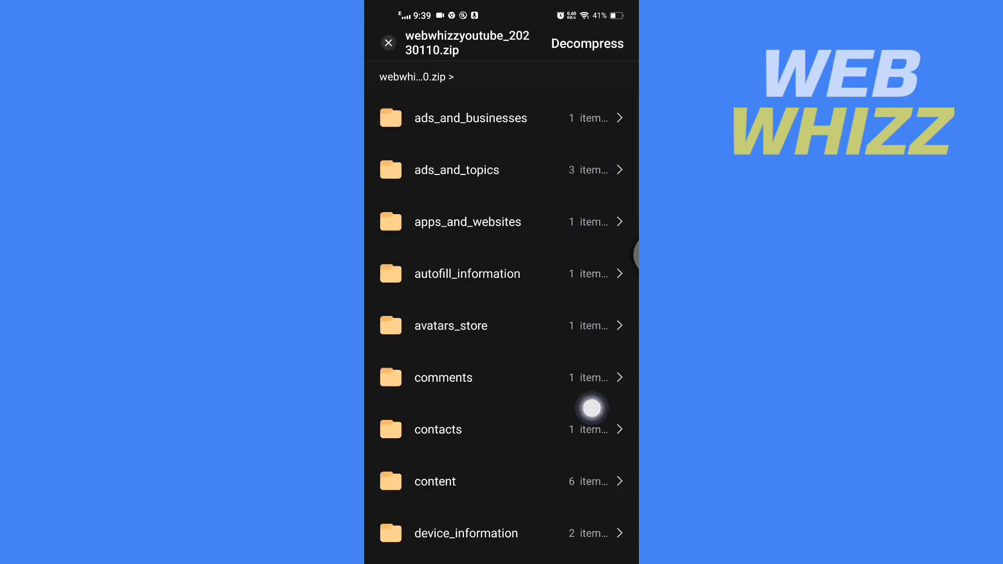
{"action": "scroll", "coordinate": [619, 345], "scroll_direction": "down", "scroll_amount": 5}
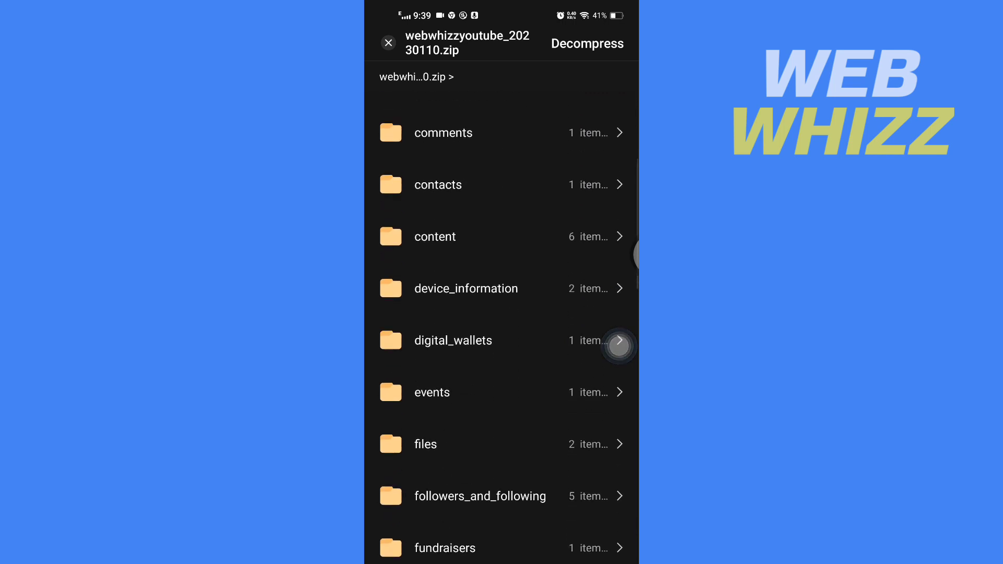
{"action": "scroll", "coordinate": [620, 344], "scroll_direction": "down", "scroll_amount": 5}
{"action": "left_click", "coordinate": [470, 191]}
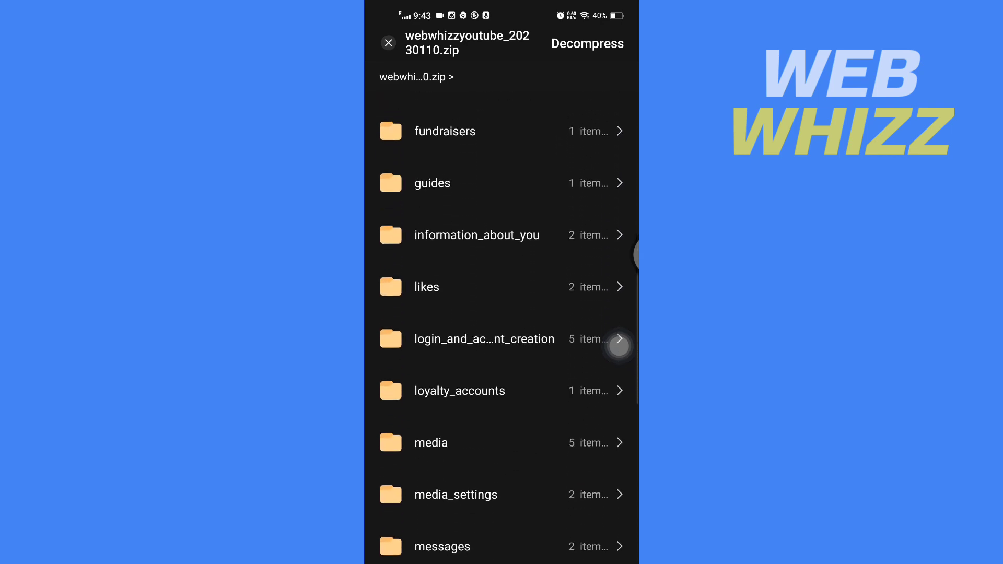
{"action": "scroll", "coordinate": [619, 345], "scroll_direction": "down", "scroll_amount": 1}
{"action": "scroll", "coordinate": [619, 345], "scroll_direction": "down", "scroll_amount": 2}
{"action": "scroll", "coordinate": [619, 345], "scroll_direction": "down", "scroll_amount": 3}
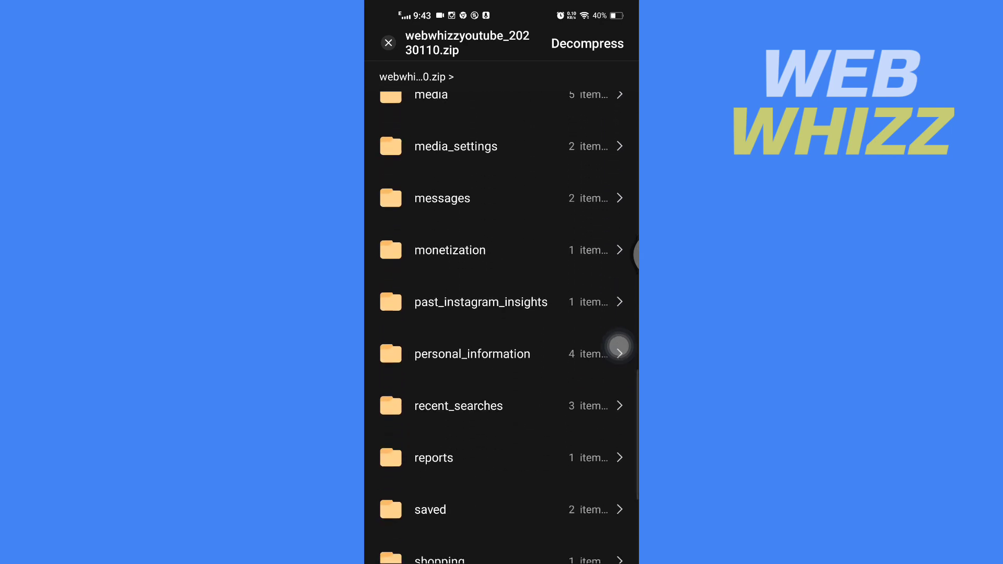
{"action": "scroll", "coordinate": [620, 348], "scroll_direction": "down", "scroll_amount": 1}
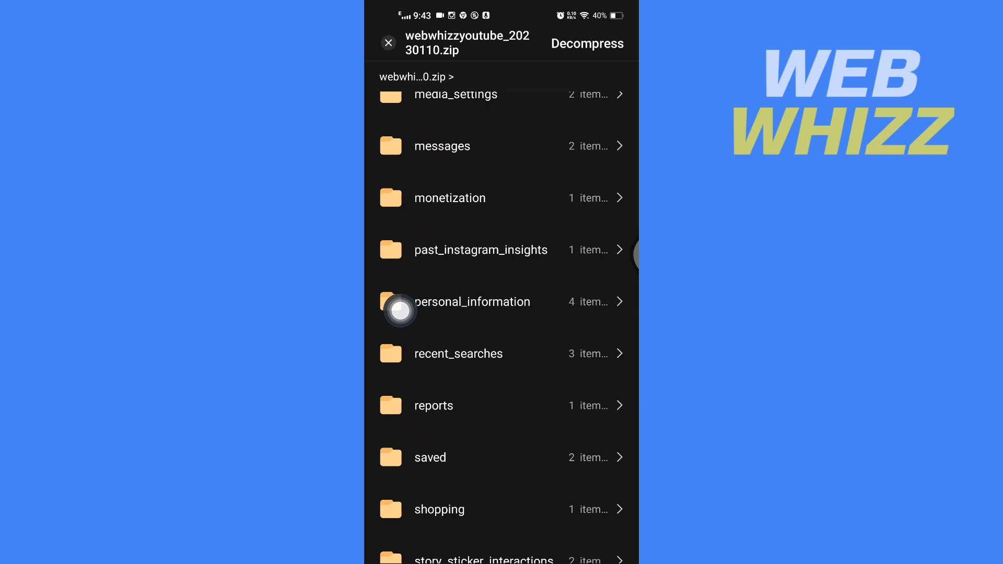
{"action": "left_click", "coordinate": [559, 308]}
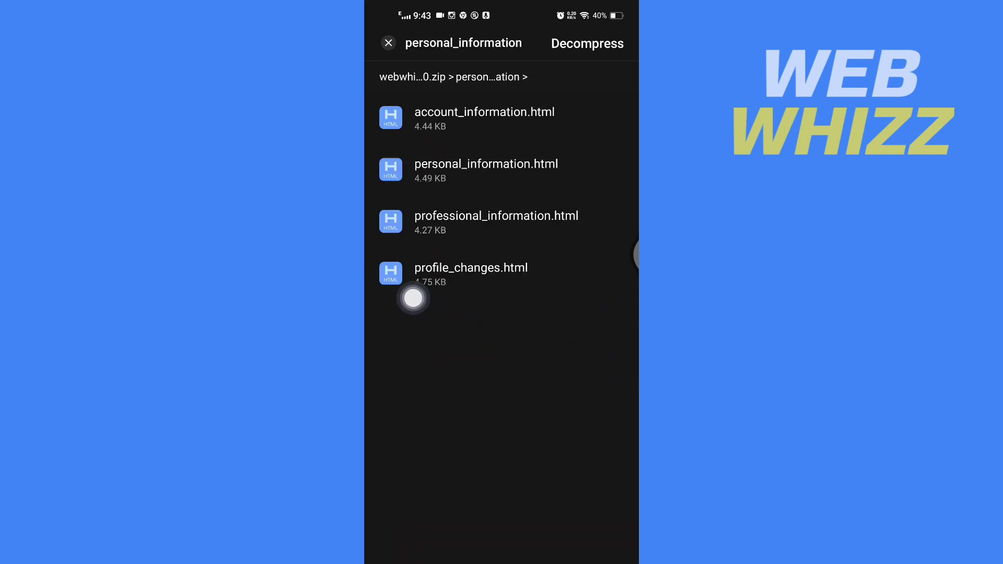
- Open profile_changes.html with HTML Viewer to show the Profile changes list
{"action": "left_click", "coordinate": [619, 283]}
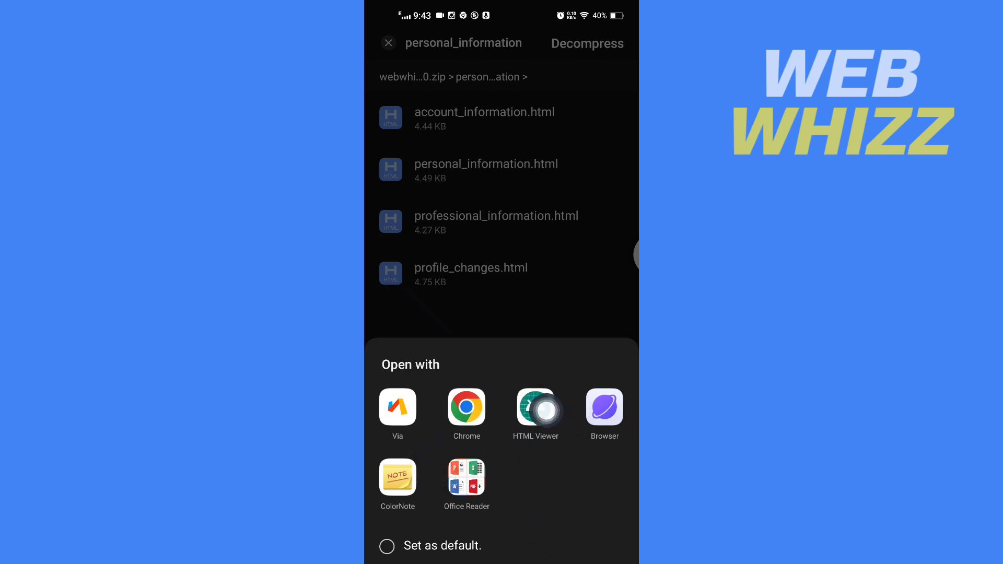
{"action": "left_click", "coordinate": [619, 403]}
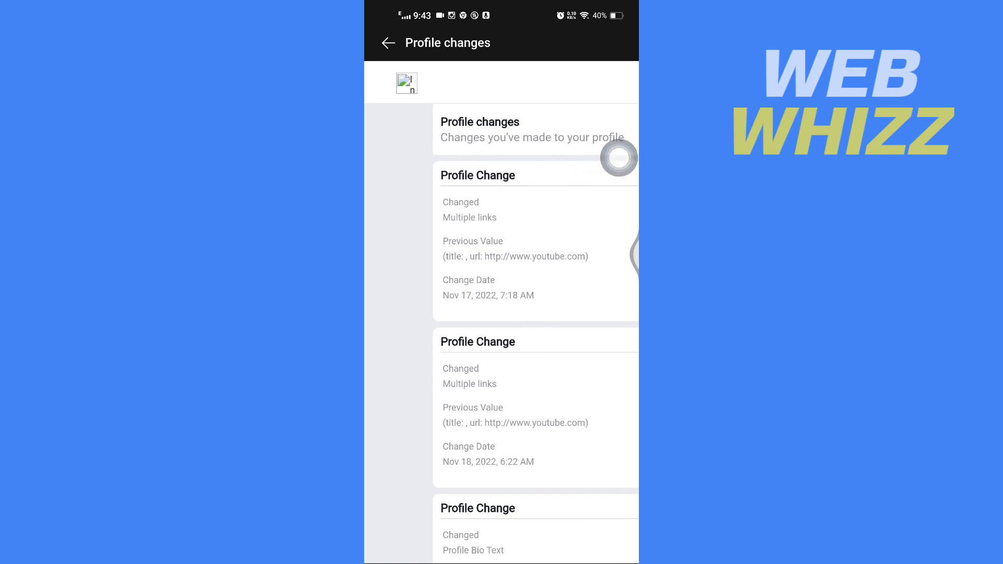
{"action": "scroll", "coordinate": [619, 159], "scroll_direction": "down", "scroll_amount": 2}
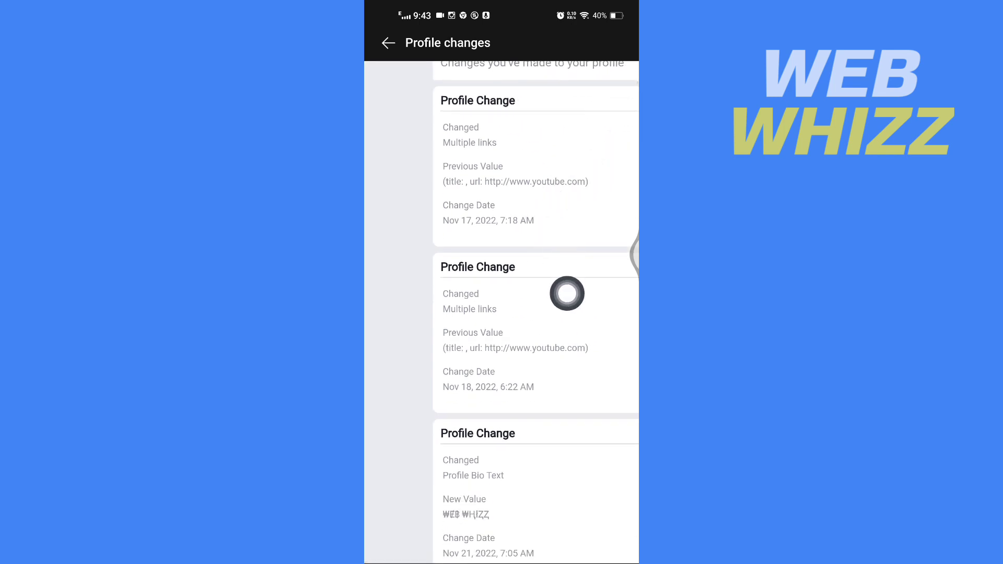
{"action": "scroll", "coordinate": [620, 330], "scroll_direction": "down", "scroll_amount": 5}
{"action": "scroll", "coordinate": [619, 330], "scroll_direction": "down", "scroll_amount": 4}
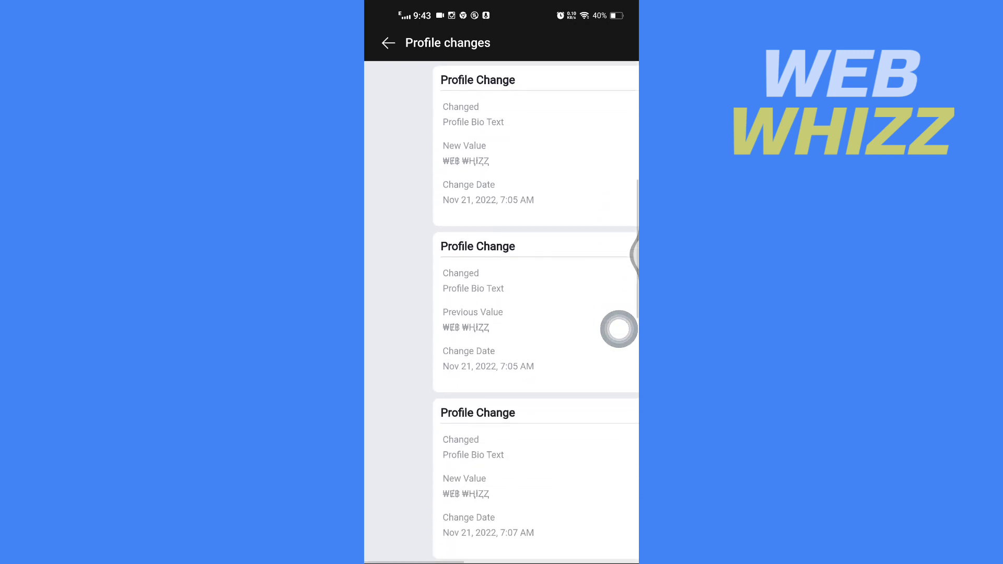
{"action": "scroll", "coordinate": [619, 329], "scroll_direction": "down", "scroll_amount": 1}
{"action": "scroll", "coordinate": [620, 329], "scroll_direction": "down", "scroll_amount": 5}
{"action": "scroll", "coordinate": [620, 329], "scroll_direction": "down", "scroll_amount": 9}
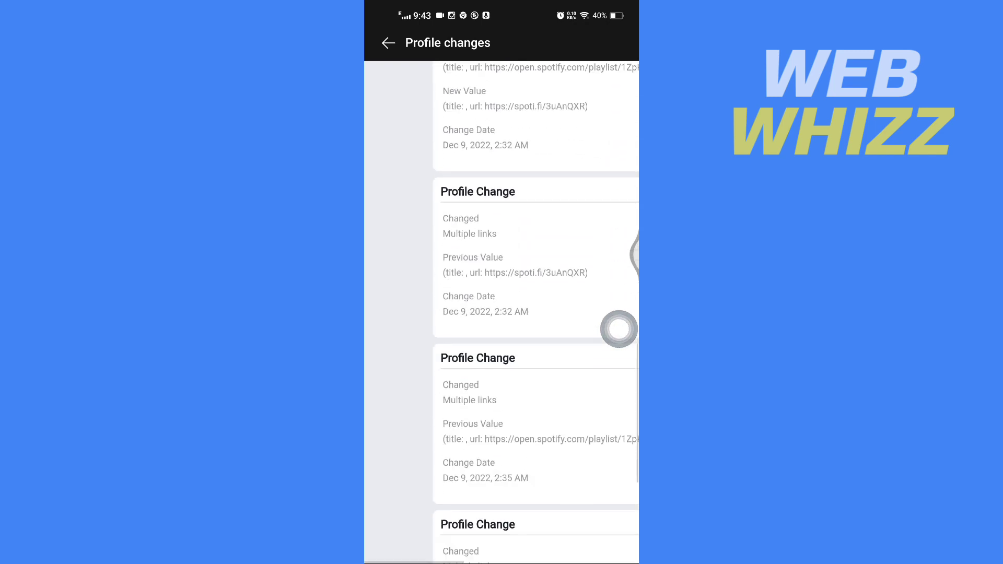
{"action": "scroll", "coordinate": [619, 329], "scroll_direction": "down", "scroll_amount": 3}
{"action": "scroll", "coordinate": [619, 330], "scroll_direction": "up", "scroll_amount": 10}
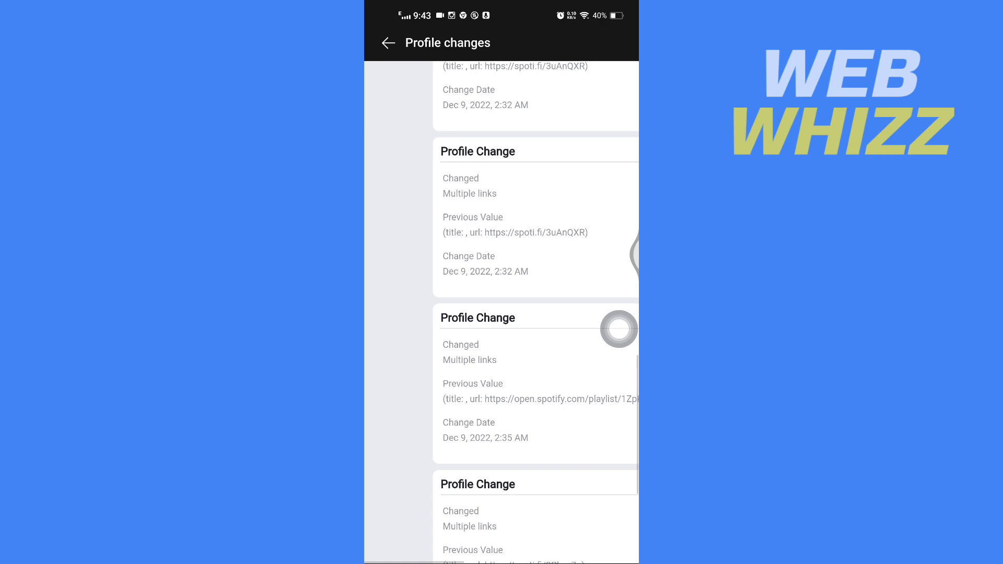
{"action": "scroll", "coordinate": [619, 329], "scroll_direction": "up", "scroll_amount": 10}
{"action": "scroll", "coordinate": [620, 330], "scroll_direction": "down", "scroll_amount": 10}
{"action": "scroll", "coordinate": [619, 329], "scroll_direction": "down", "scroll_amount": 3}
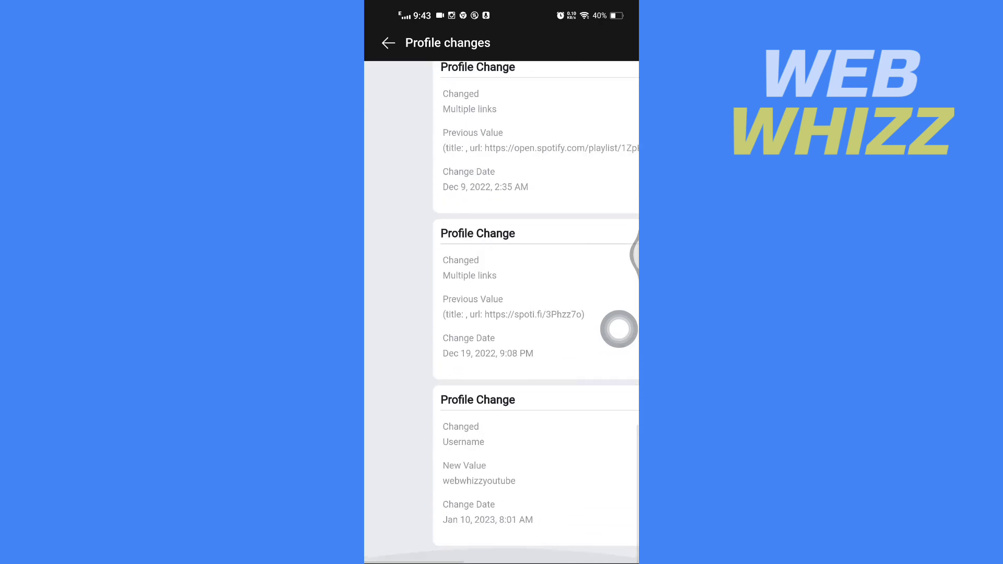